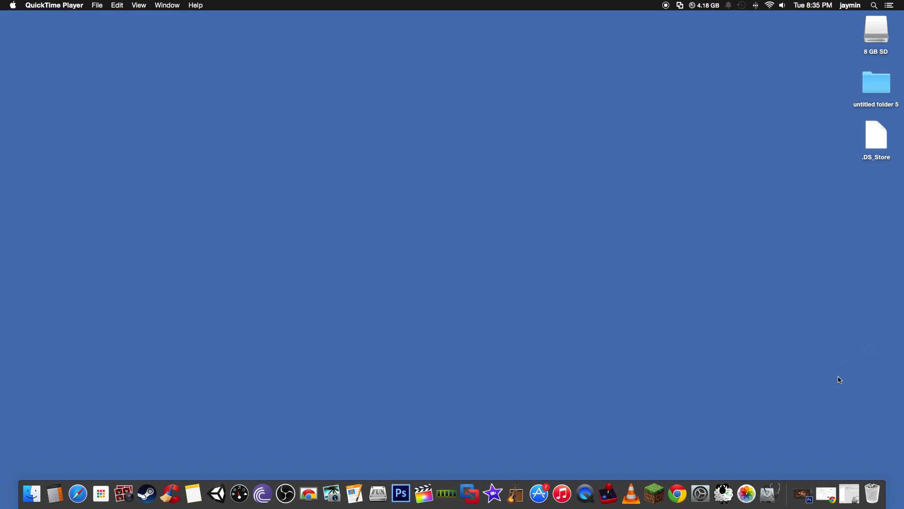
Step: Open the 8 GB SD card window and reposition it on screen
double_click(872, 29)
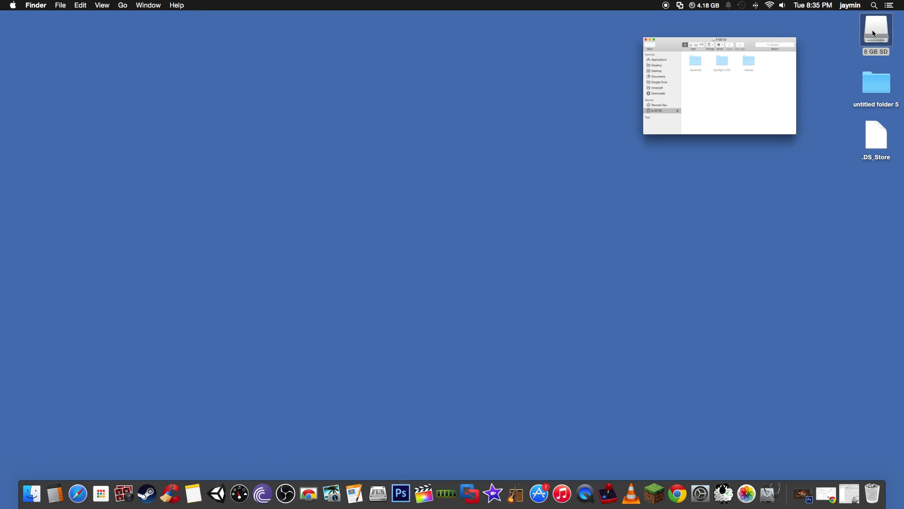
left_click_drag(522, 93, 483, 53)
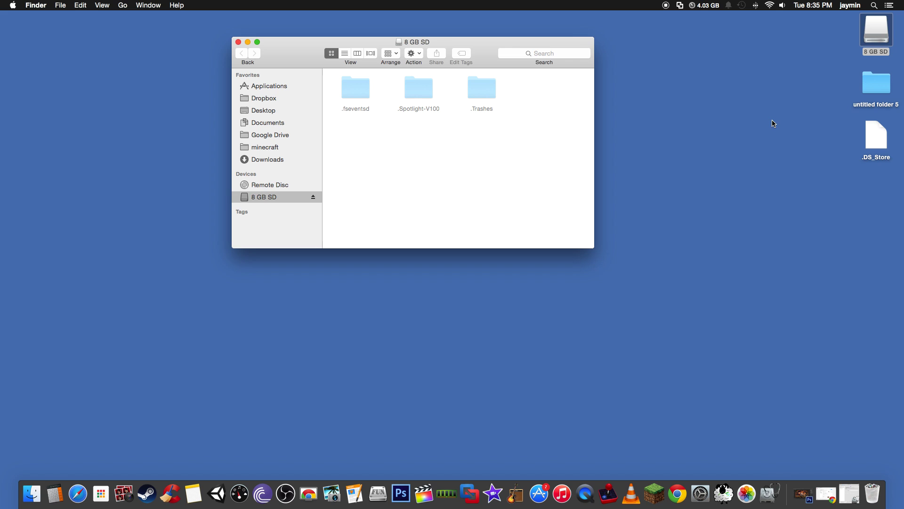
left_click(248, 44)
left_click(31, 492)
Step: Go to Applications, open the Utilities folder and launch Disk Utility
left_click(277, 88)
scroll(488, 174, "down", 5)
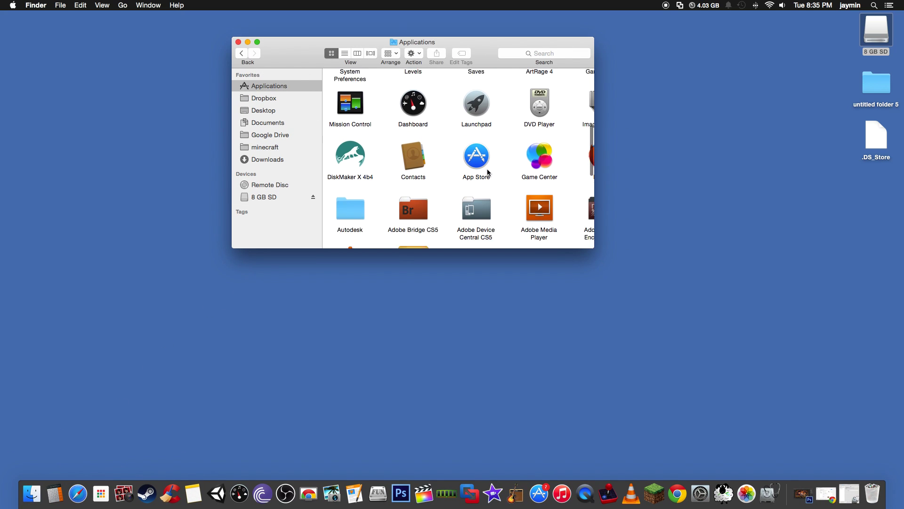
scroll(488, 172, "down", 5)
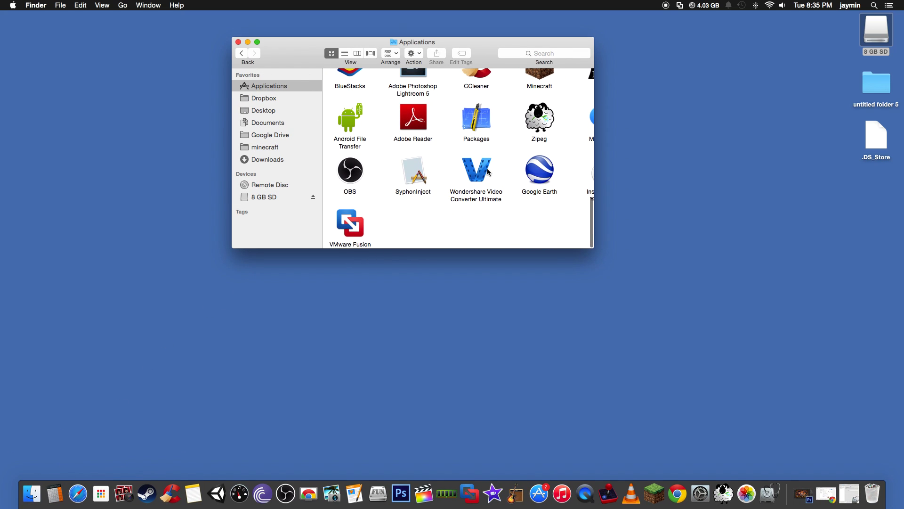
scroll(488, 172, "right", 5)
scroll(489, 173, "up", 5)
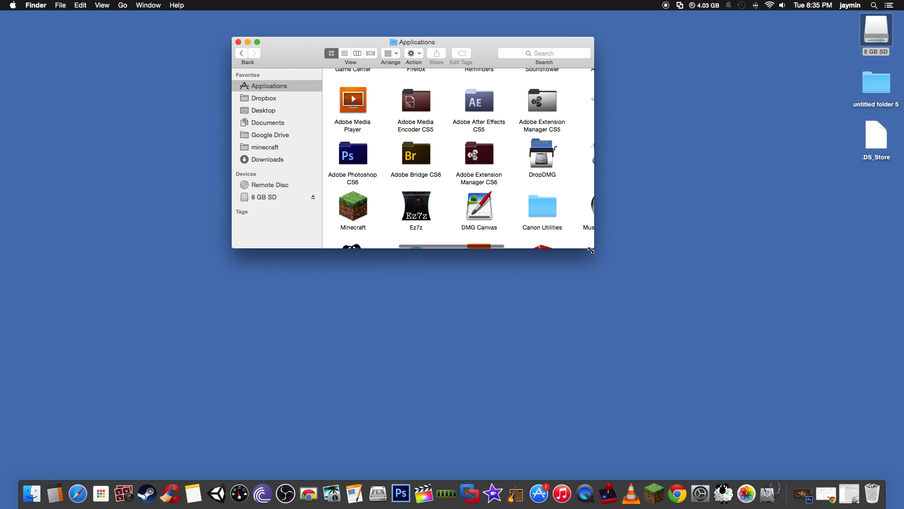
left_click_drag(594, 248, 720, 352)
scroll(637, 287, "up", 4)
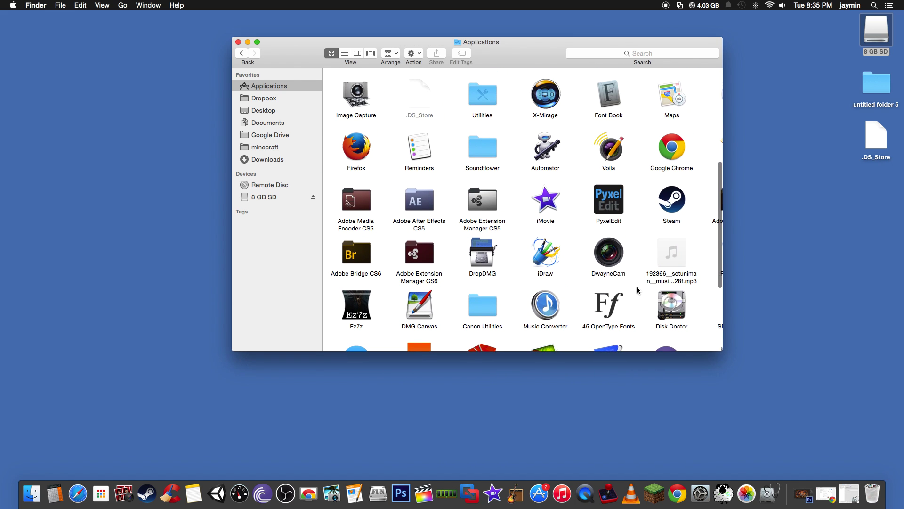
double_click(482, 97)
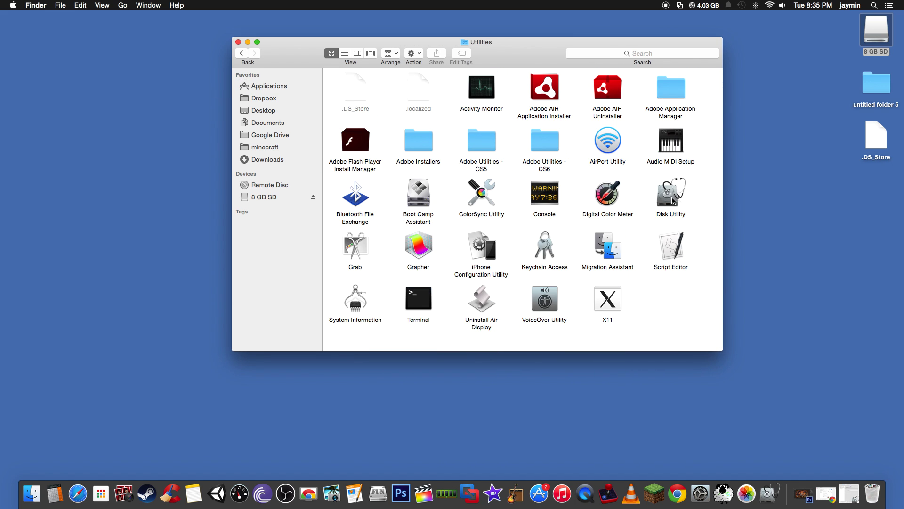
double_click(673, 200)
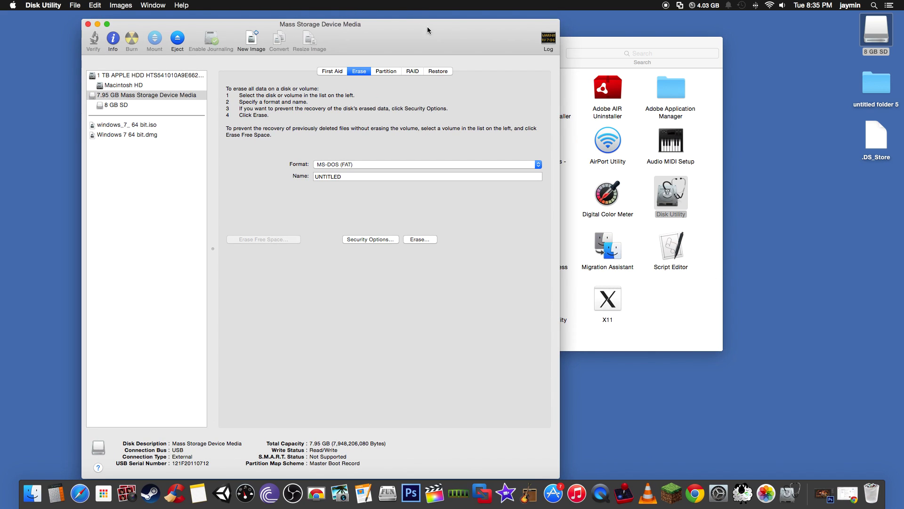
Step: Erase the 7.95 GB SD card as MS-DOS (FAT) with the volume name 8GB SD
left_click_drag(429, 31, 583, 30)
left_click(262, 90)
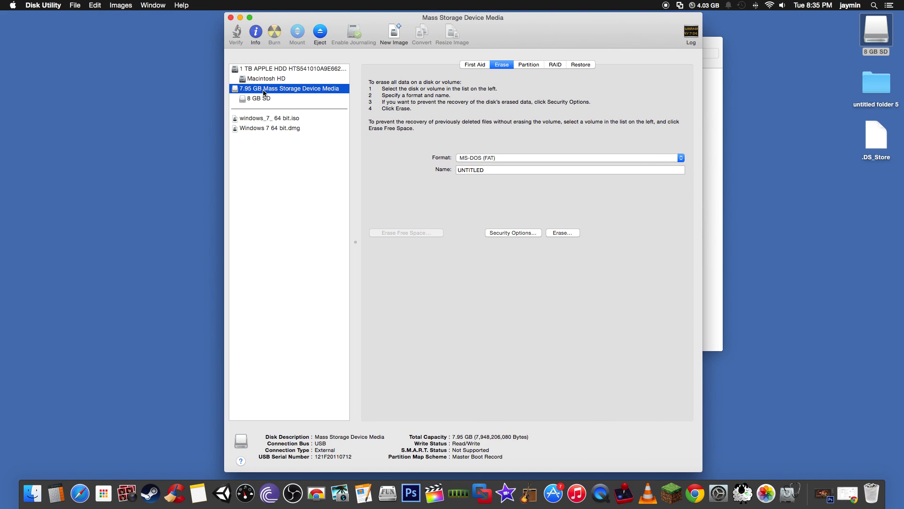
left_click_drag(498, 172, 413, 168)
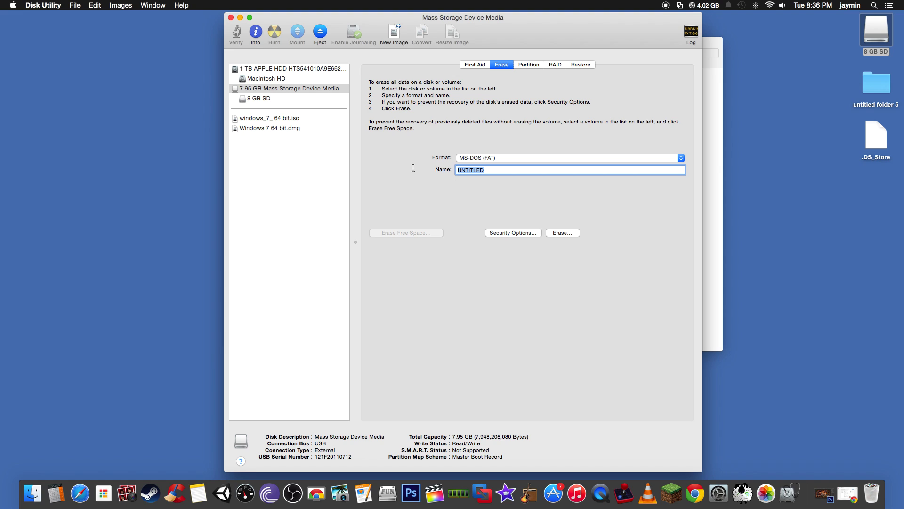
type("8GB SD")
left_click(563, 233)
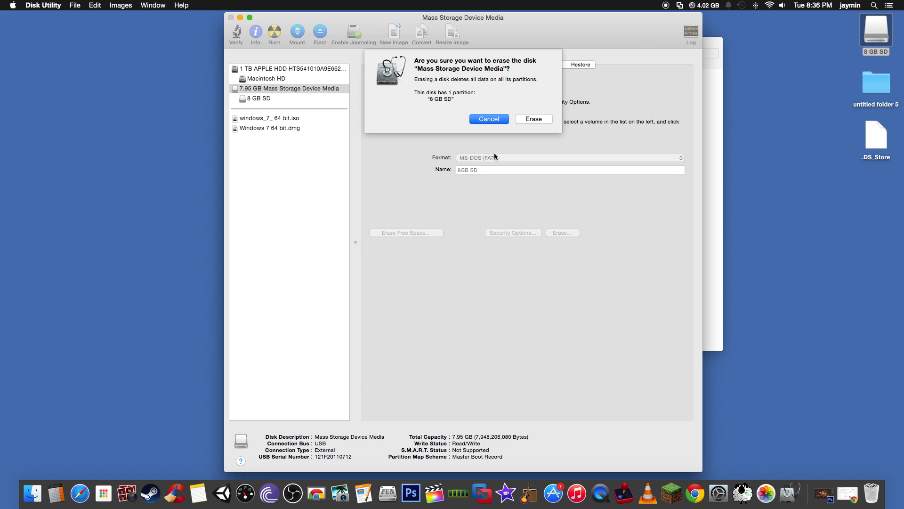
left_click(535, 119)
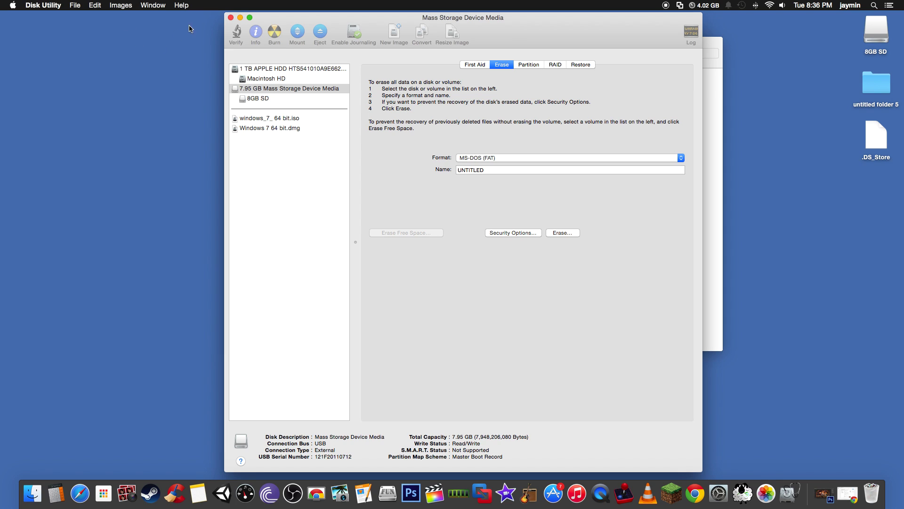
Step: Close Disk Utility and the Utilities window, then search the web for berryboot
left_click(231, 19)
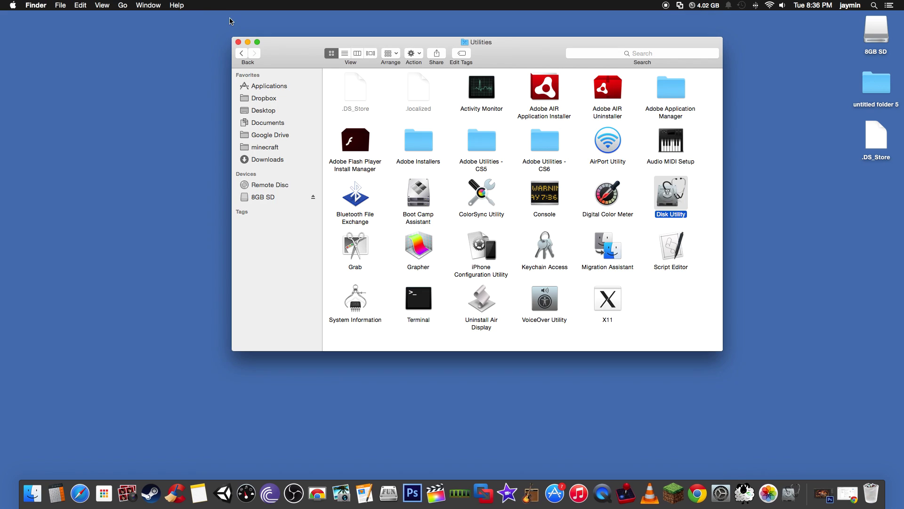
left_click(241, 45)
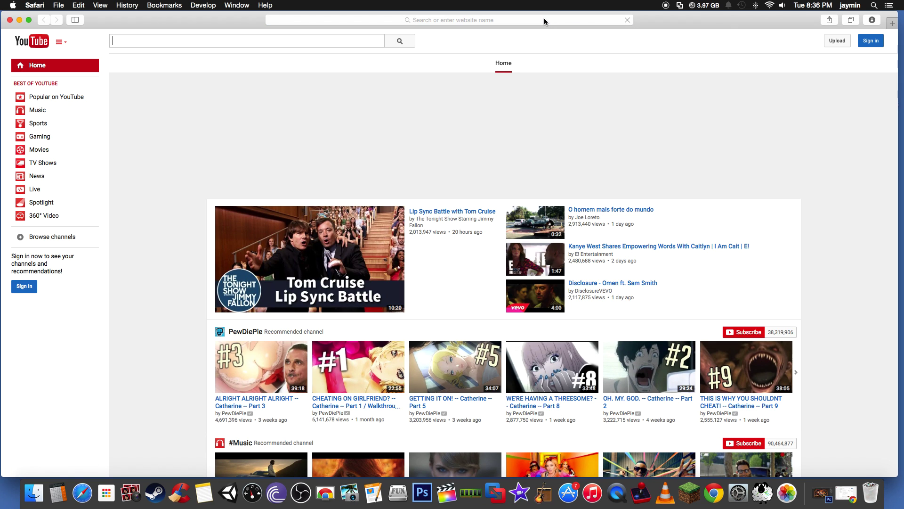
left_click(544, 20)
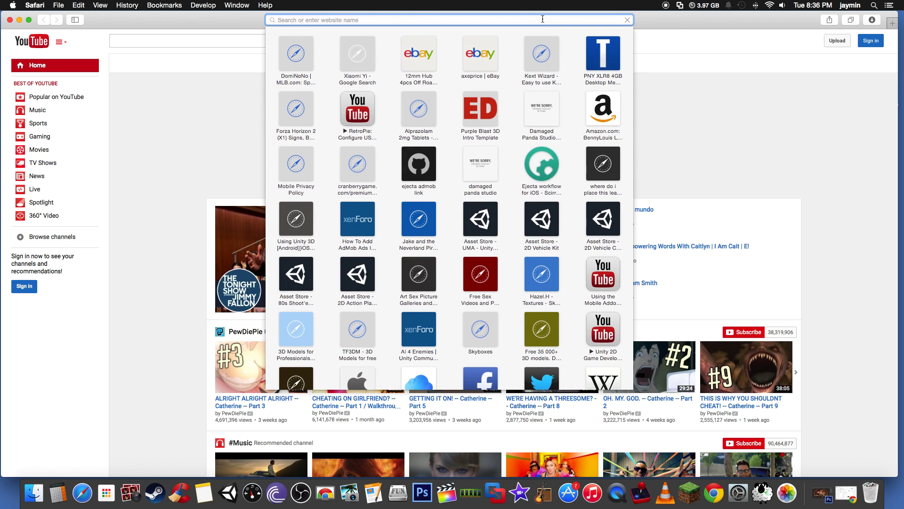
type("berrybo")
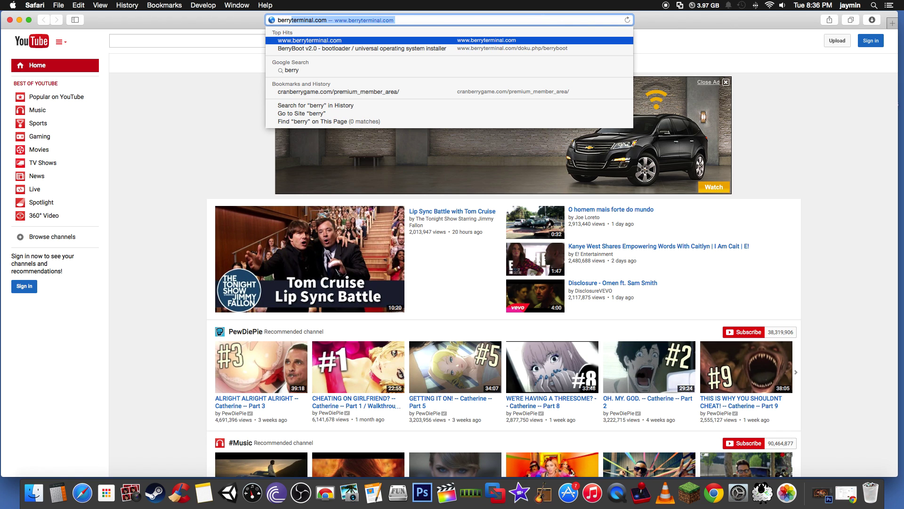
type("ot")
key("Return")
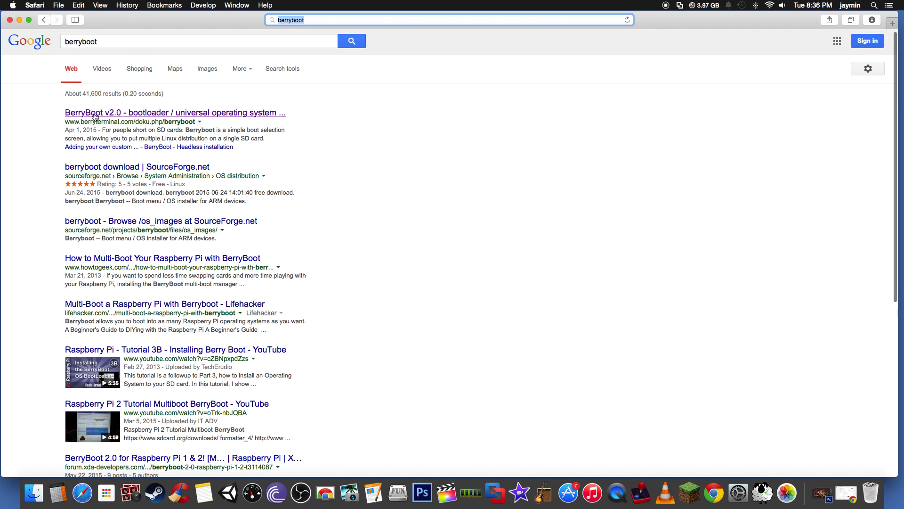
Step: Open the BerryBoot v2.0 page on berryterminal.com and scroll down to its download link
left_click(95, 115)
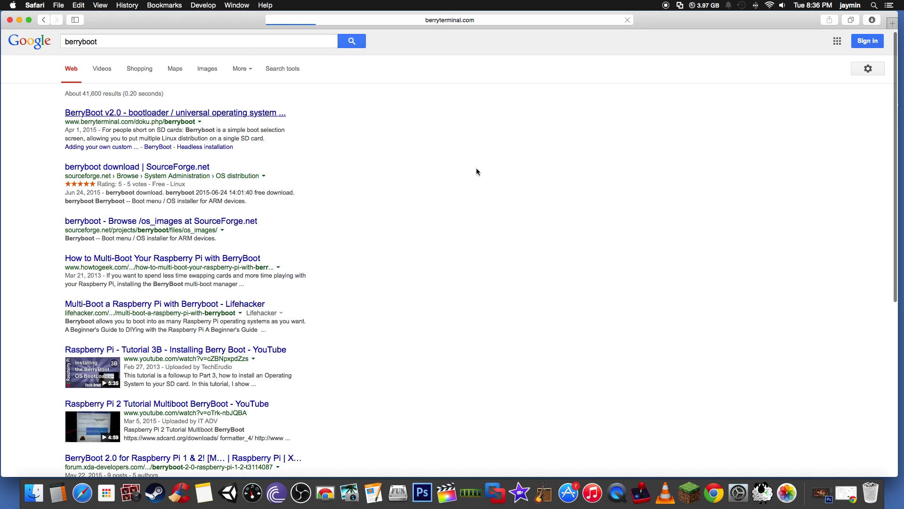
scroll(478, 172, "down", 4)
scroll(479, 174, "down", 1)
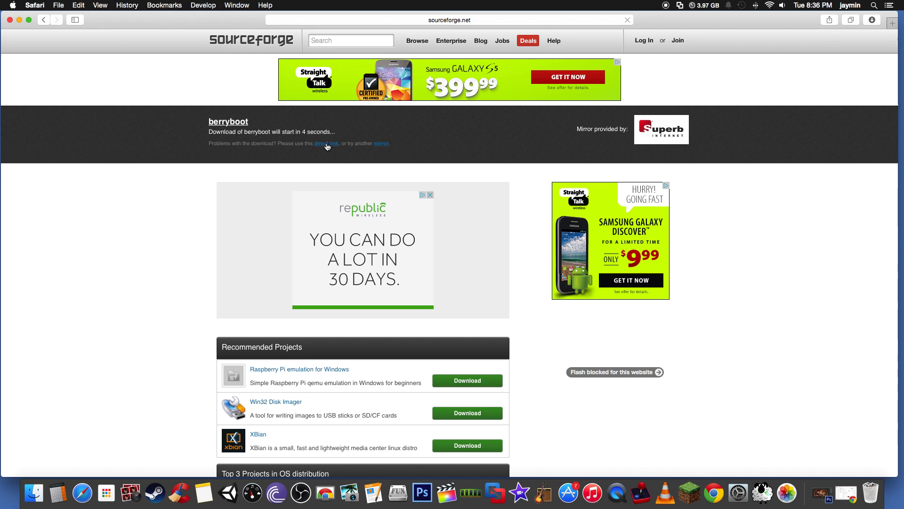
Step: Download berryboot-20150401-pi2-only and drag its folder from the Downloads list onto the desktop
left_click(327, 144)
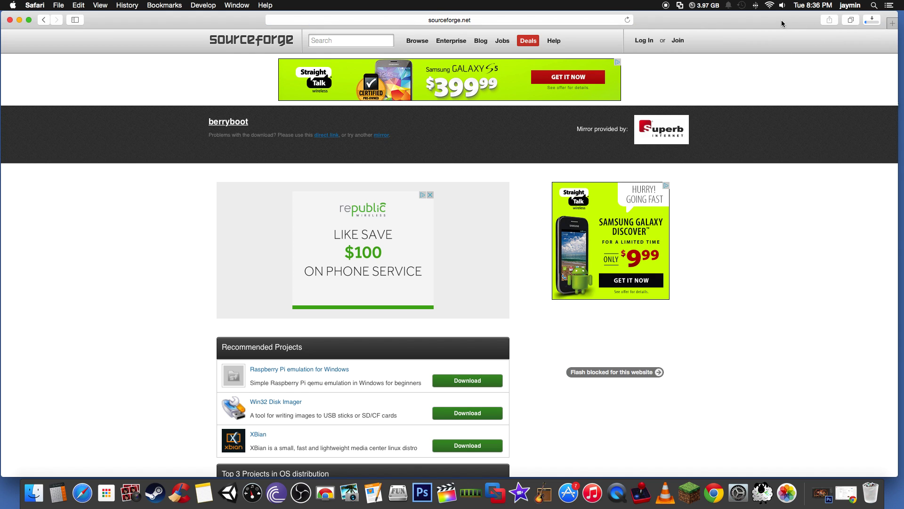
left_click(871, 20)
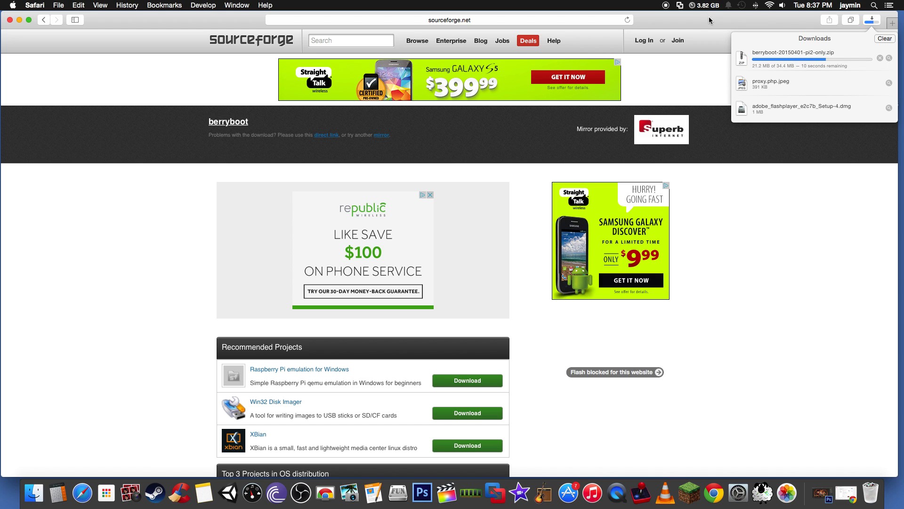
left_click_drag(709, 19, 570, 20)
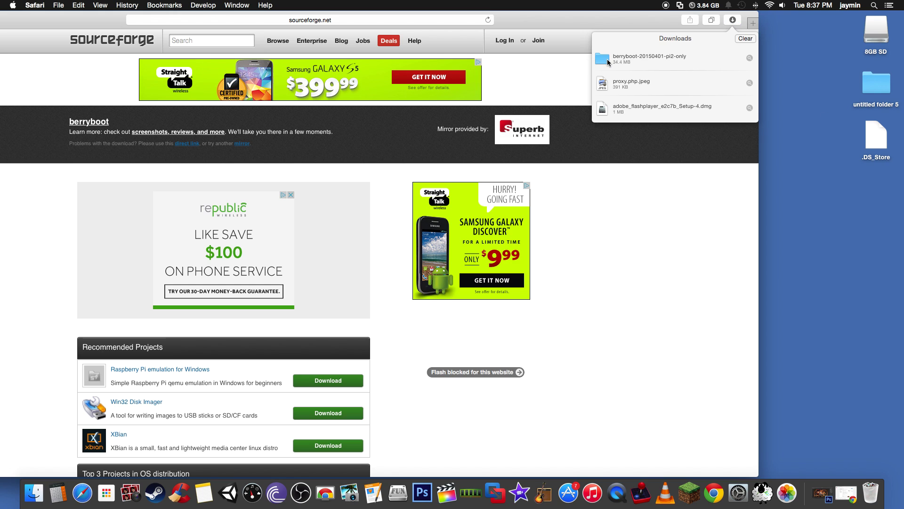
left_click_drag(608, 61, 831, 262)
left_click(790, 68)
left_click(612, 59)
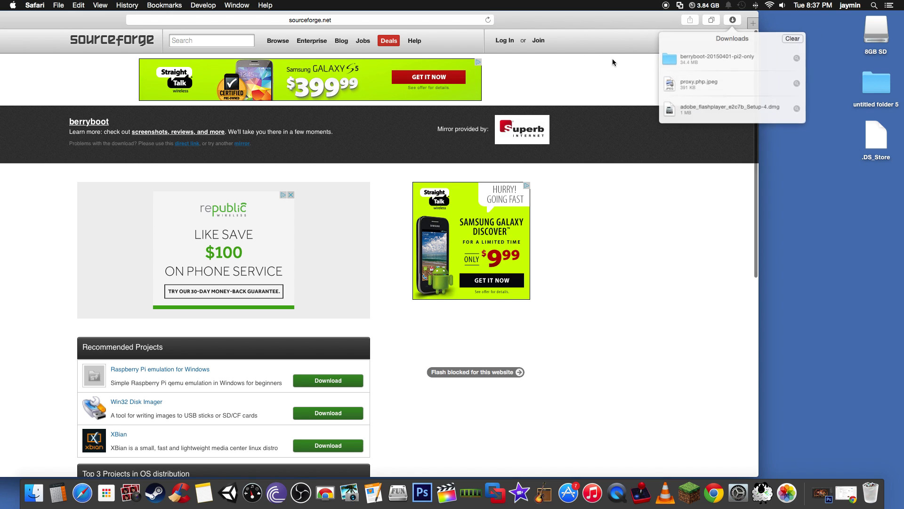
left_click_drag(673, 59, 845, 269)
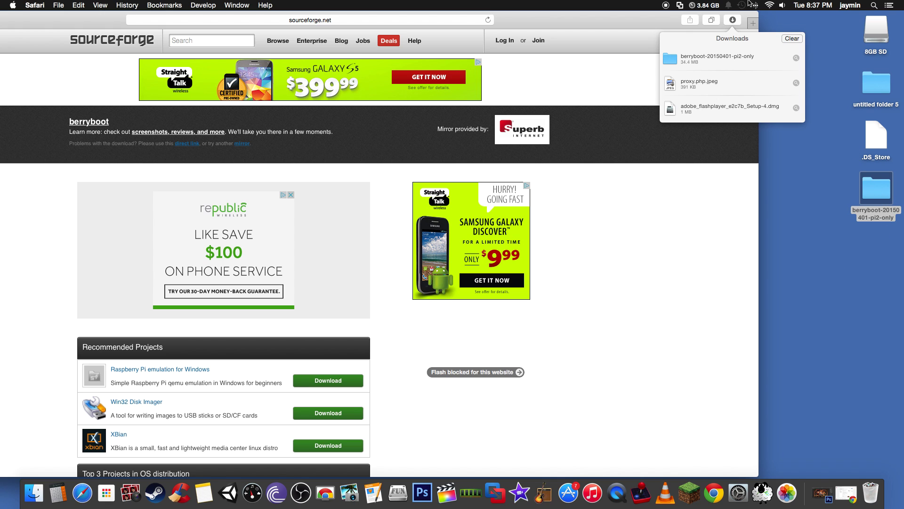
left_click_drag(11, 21, 61, 24)
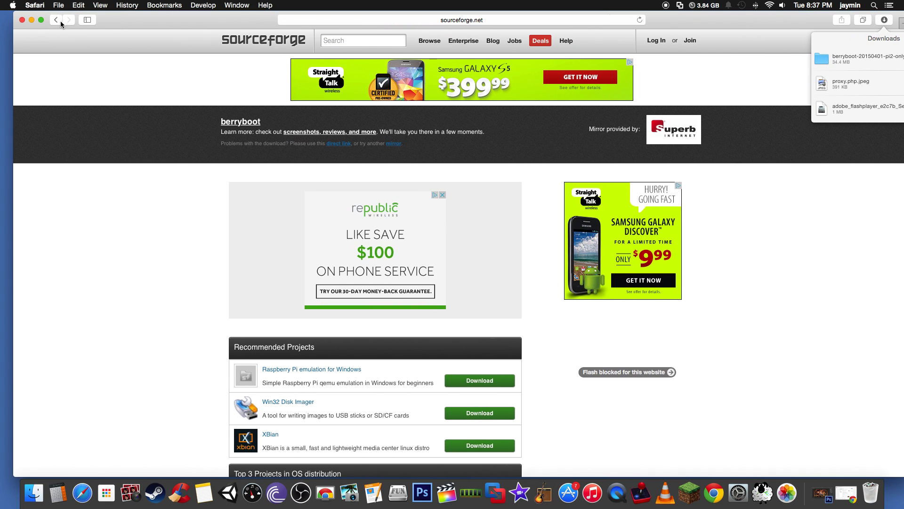
Step: Close Safari and copy every file from the desktop berryboot folder onto the 8GB SD card
left_click(22, 20)
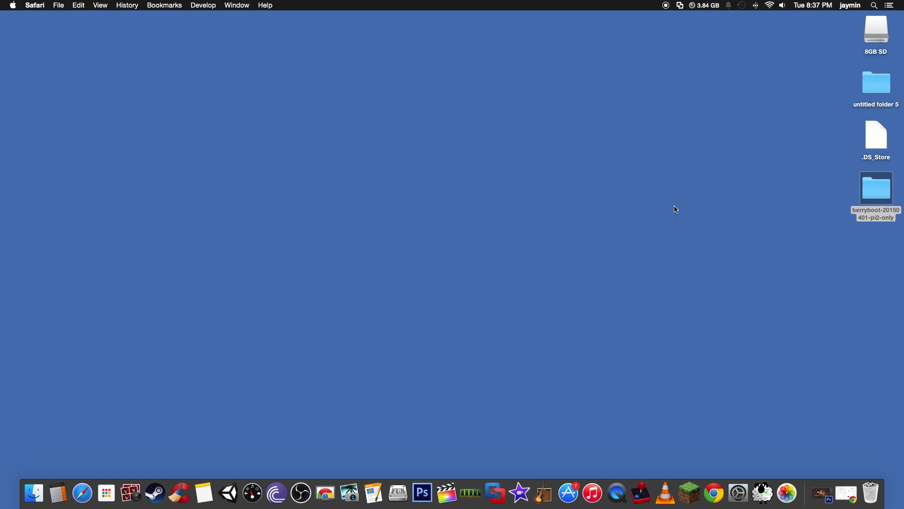
double_click(875, 192)
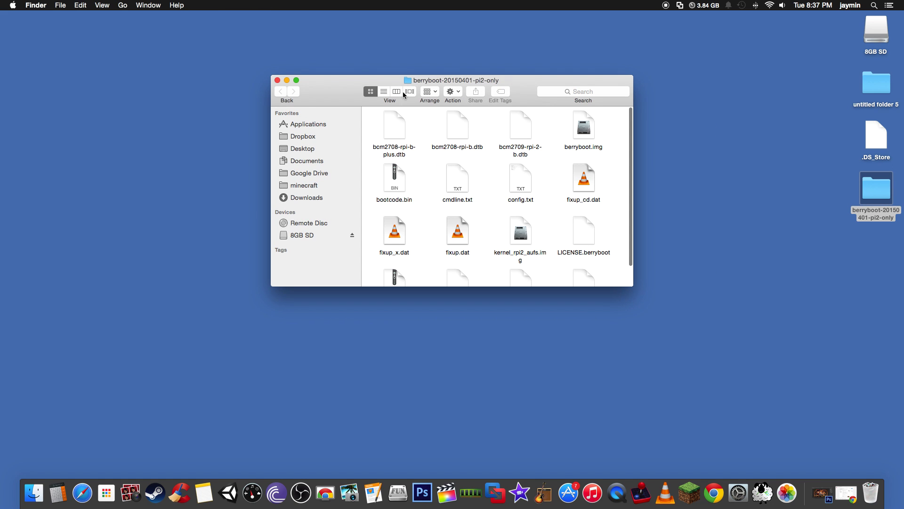
scroll(397, 147, "up", 2)
left_click_drag(373, 125, 644, 345)
left_click_drag(591, 154, 873, 31)
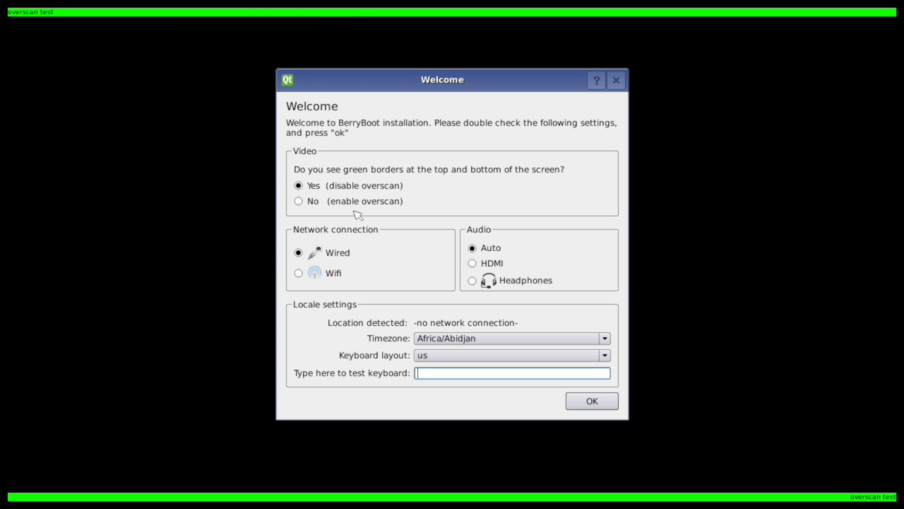
Step: Choose Wifi networking and the America/Indiana timezone, then accept the Welcome settings
left_click(300, 273)
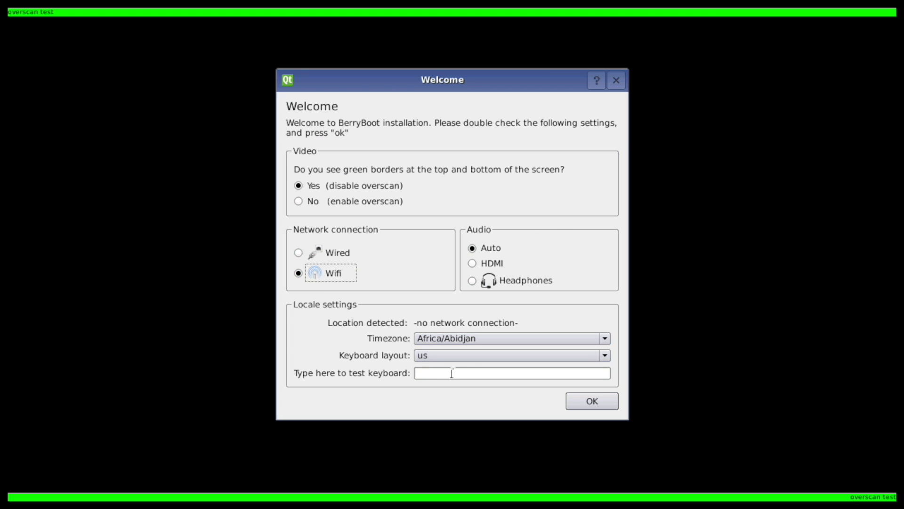
left_click(479, 335)
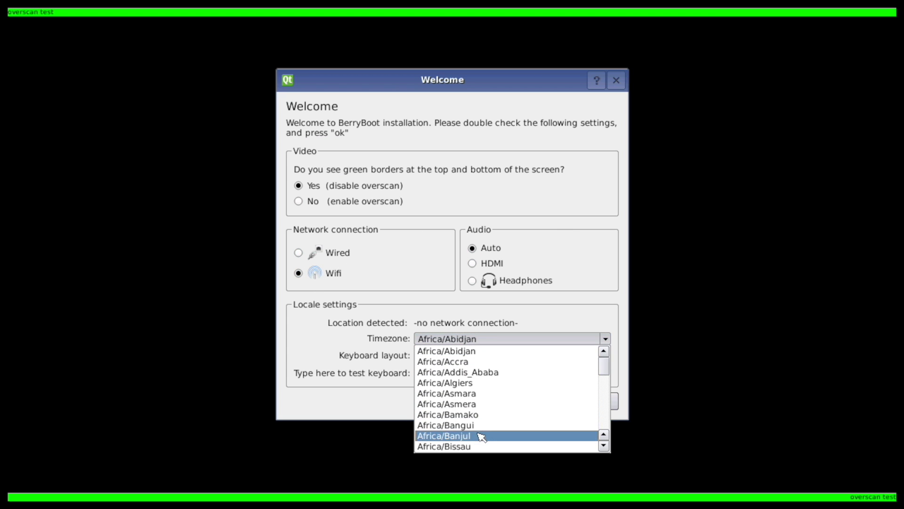
scroll(481, 436, "down", 20)
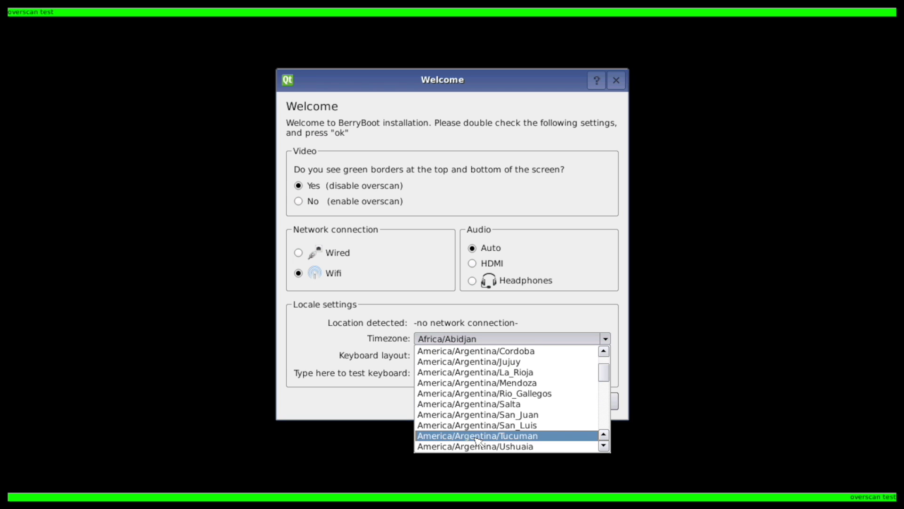
scroll(477, 440, "down", 12)
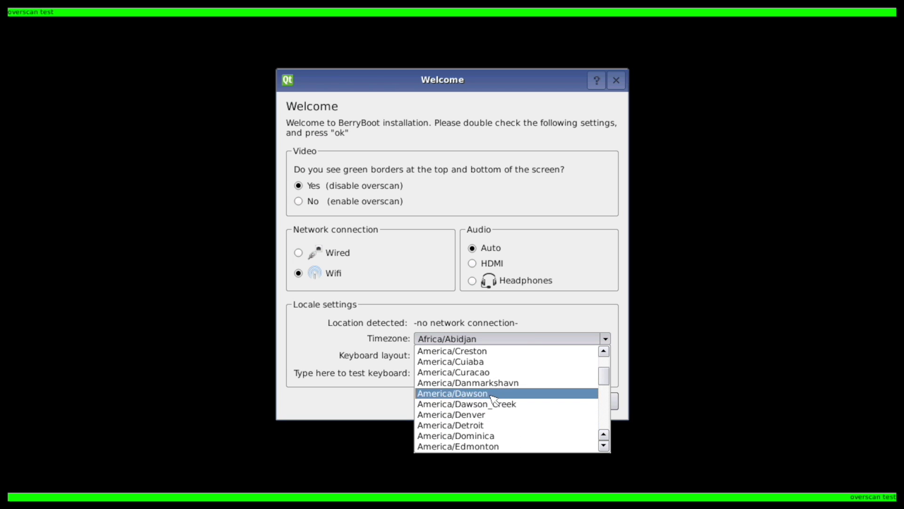
scroll(492, 426, "down", 3)
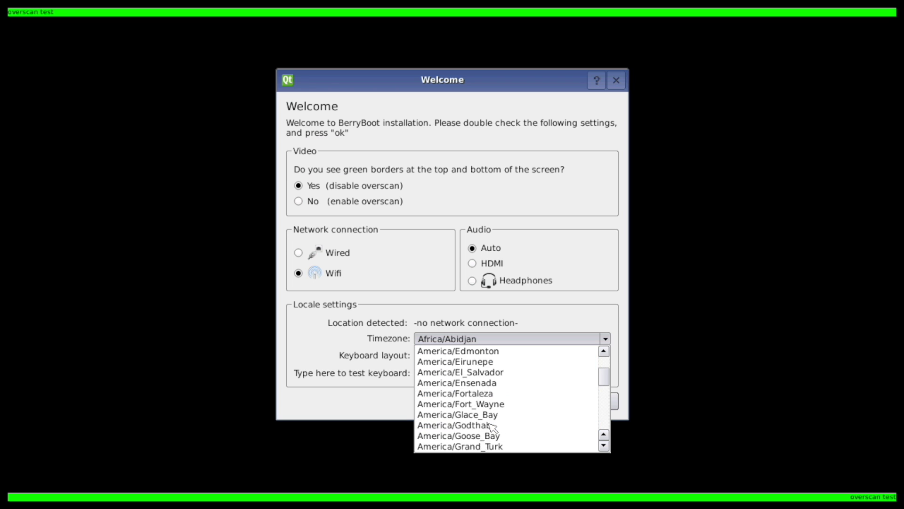
scroll(492, 426, "down", 4)
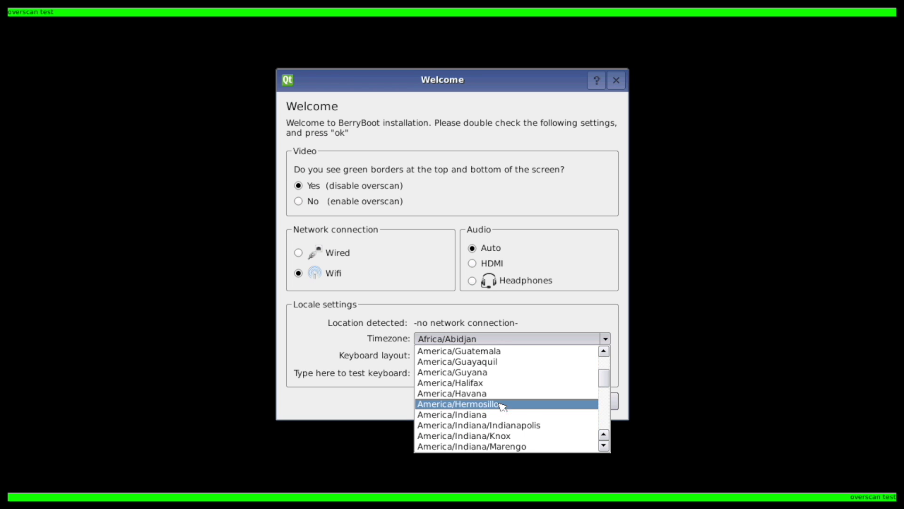
scroll(506, 415, "down", 1)
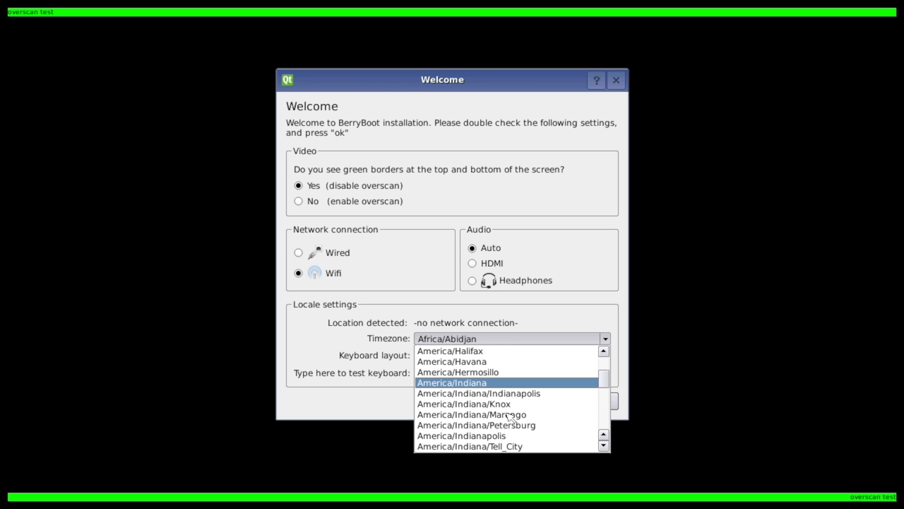
left_click(443, 382)
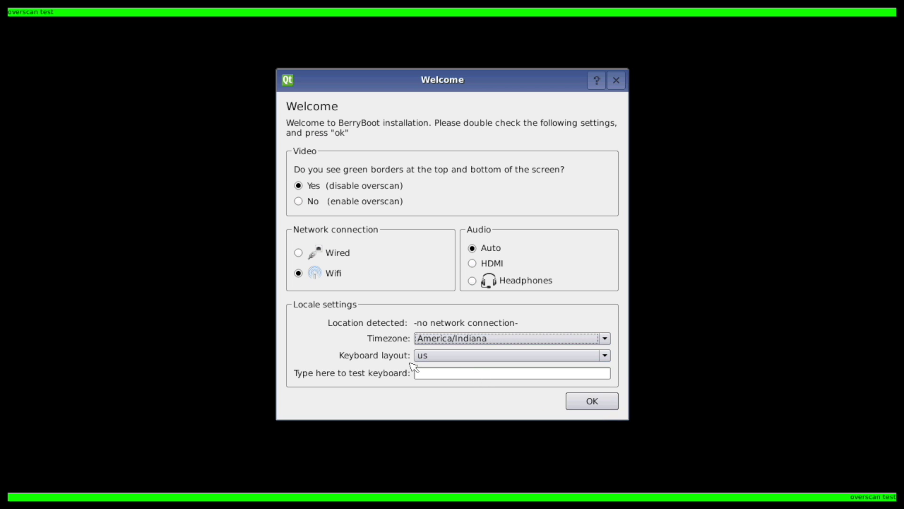
left_click(586, 400)
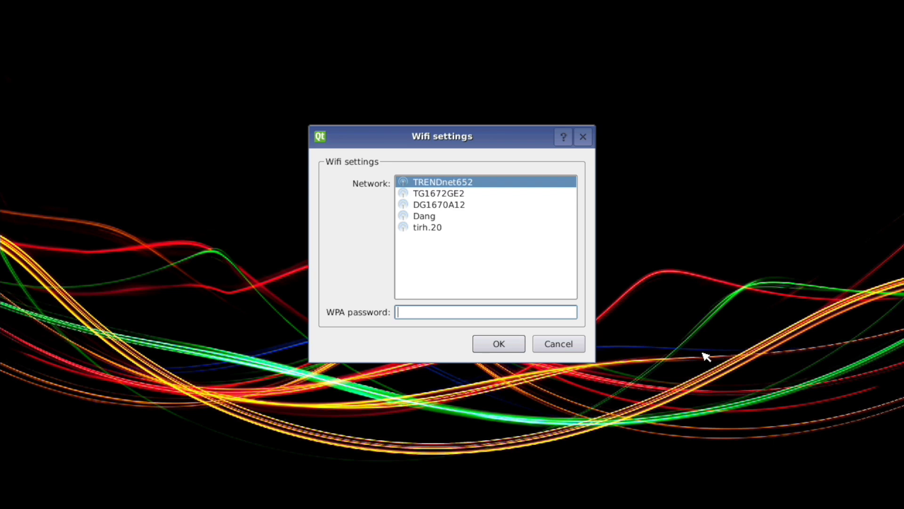
Step: Join the TRENDnet652 Wi-Fi network by entering its WPA password
left_click(463, 186)
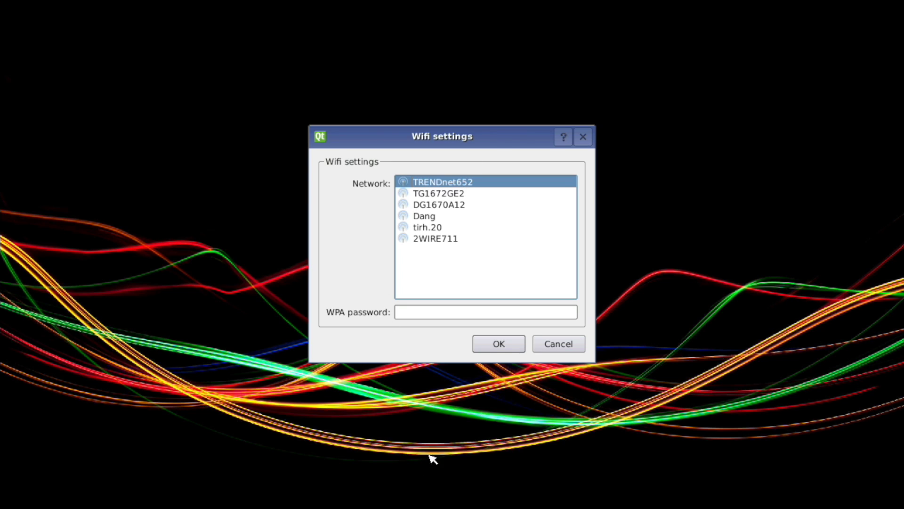
left_click(426, 314)
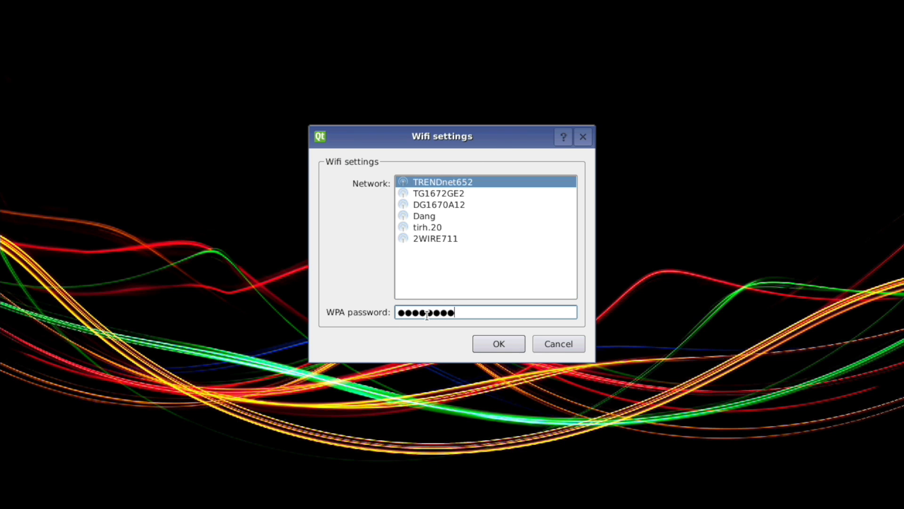
left_click(505, 346)
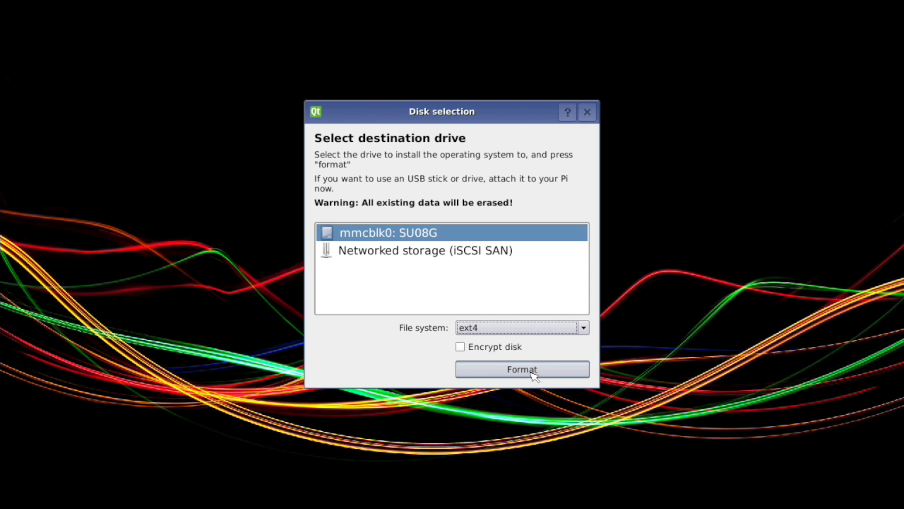
Step: Format the mmcblk0: SU08G card as ext4 for the BerryBoot install
left_click(532, 372)
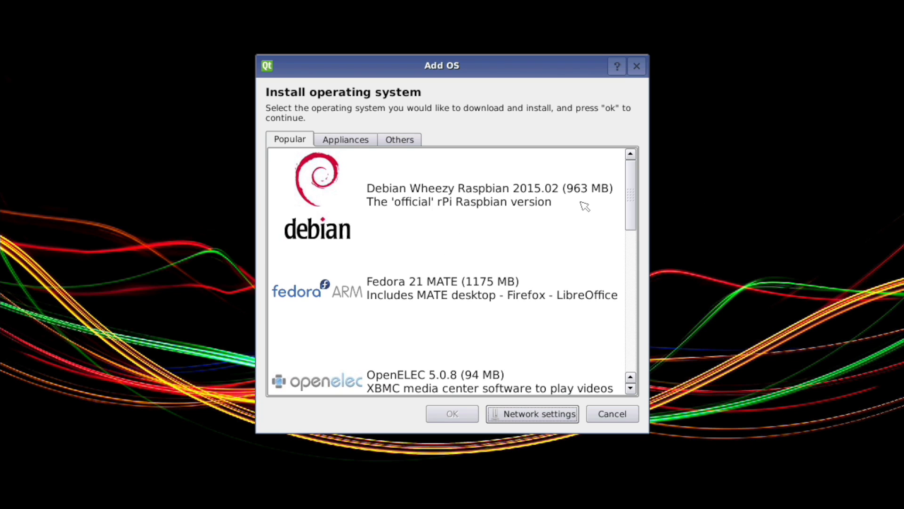
Step: Scroll the Popular list and install Android KitKat [unaccel] (212 MB)
left_click(636, 174)
left_click_drag(637, 174, 629, 241)
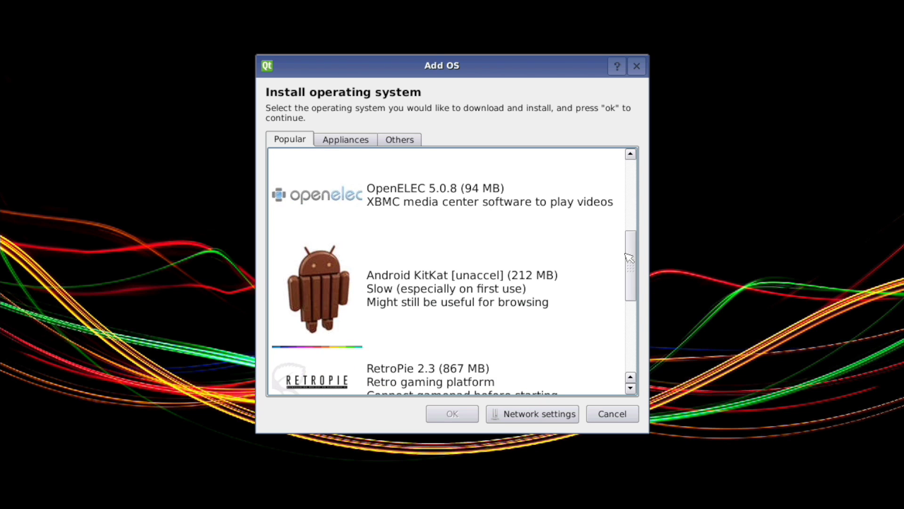
left_click(435, 294)
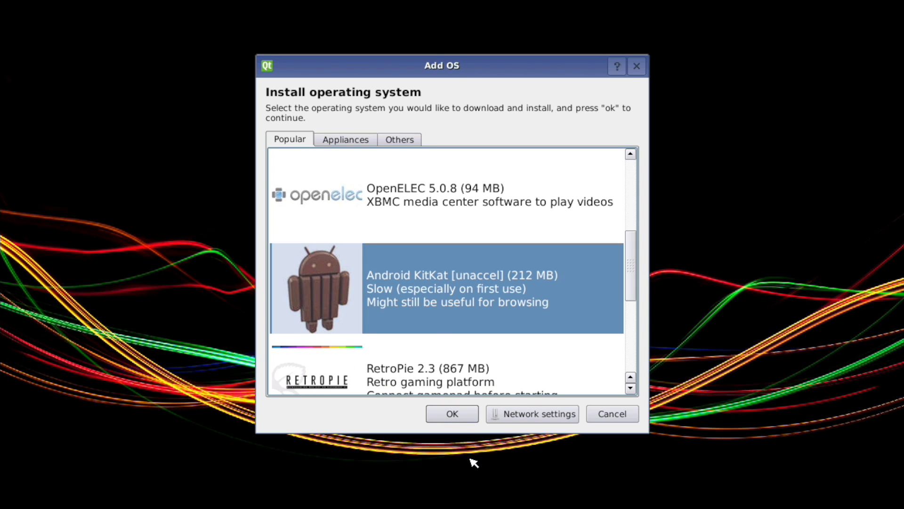
left_click(465, 414)
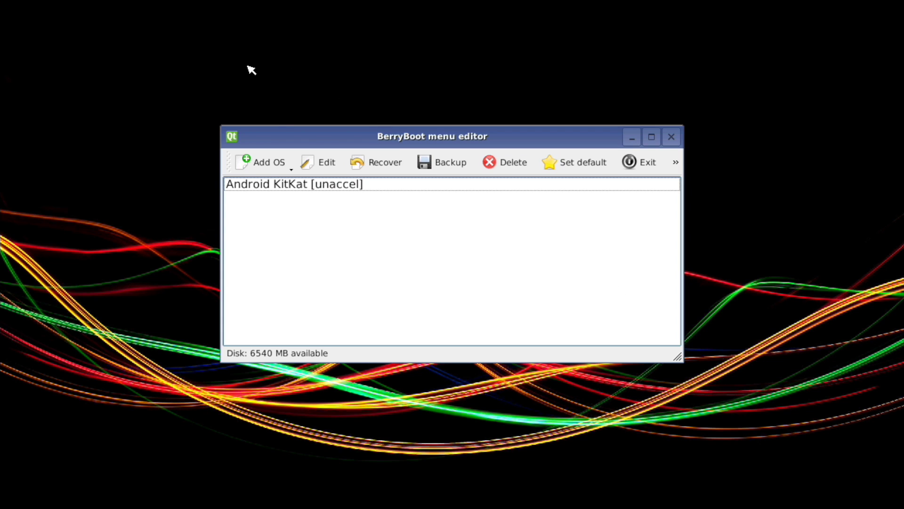
Step: Review Android KitKat's image properties without changes, then set it as the default OS
left_click(355, 183)
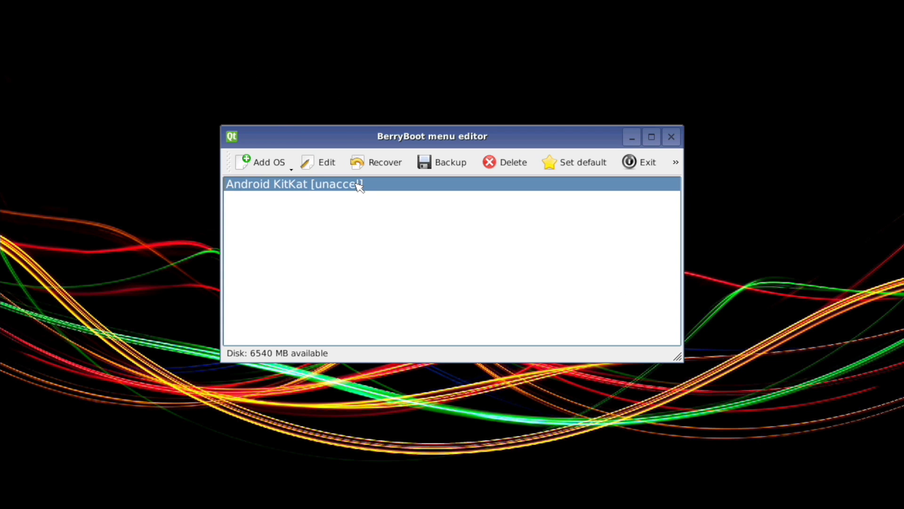
double_click(336, 186)
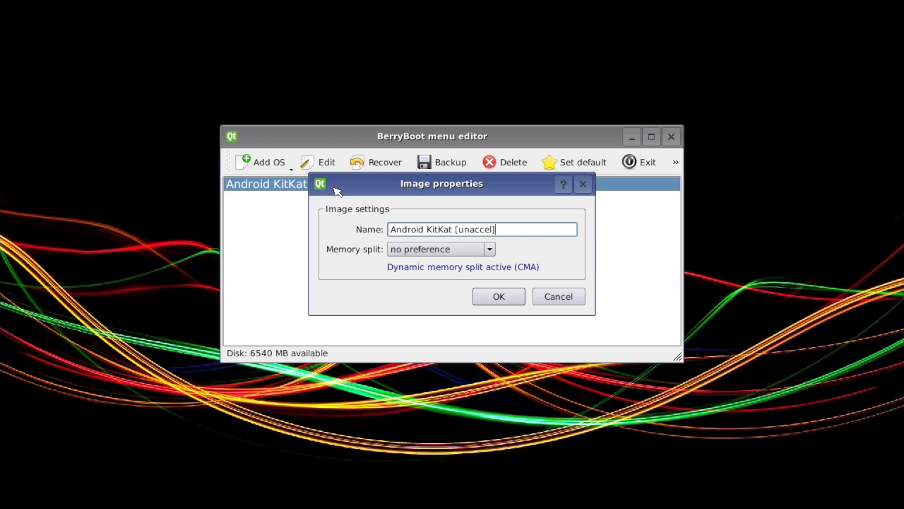
left_click(497, 298)
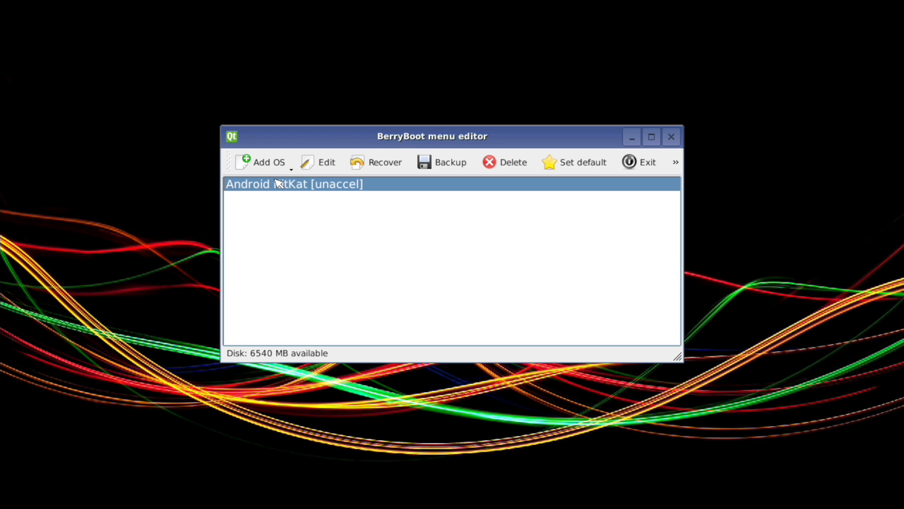
left_click(580, 165)
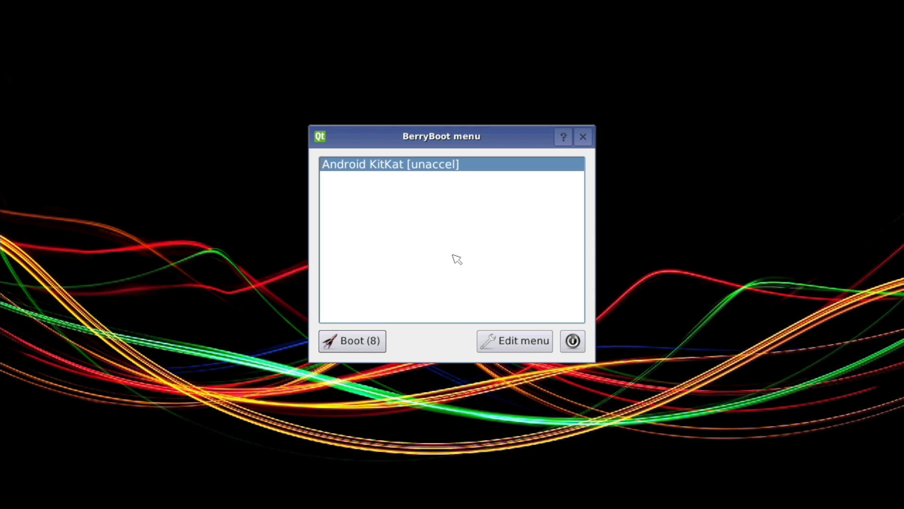
Step: Boot the Android KitKat entry from the BerryBoot menu and unlock its Linaro lock screen
left_click(385, 165)
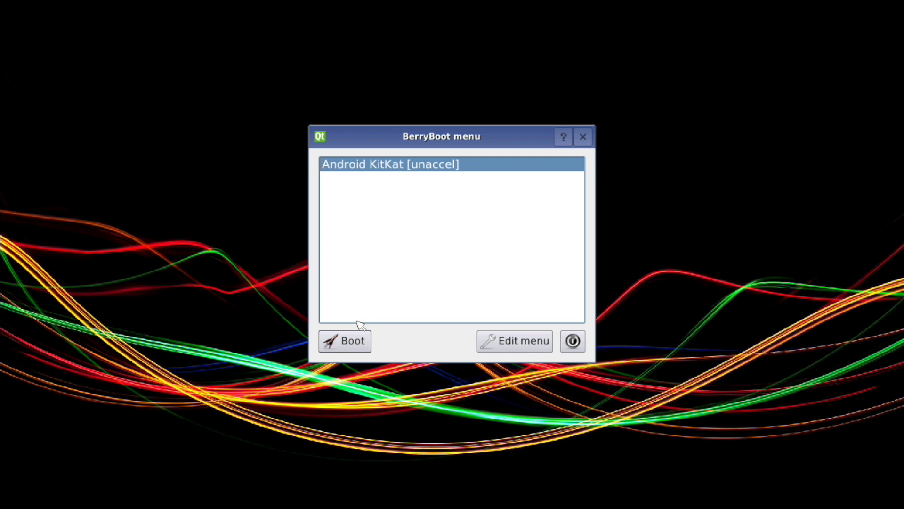
left_click(358, 339)
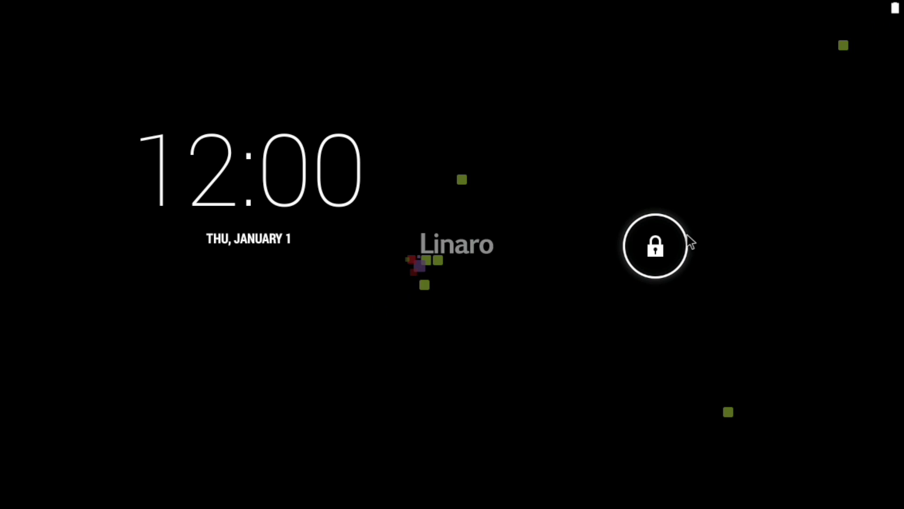
left_click_drag(651, 244, 632, 148)
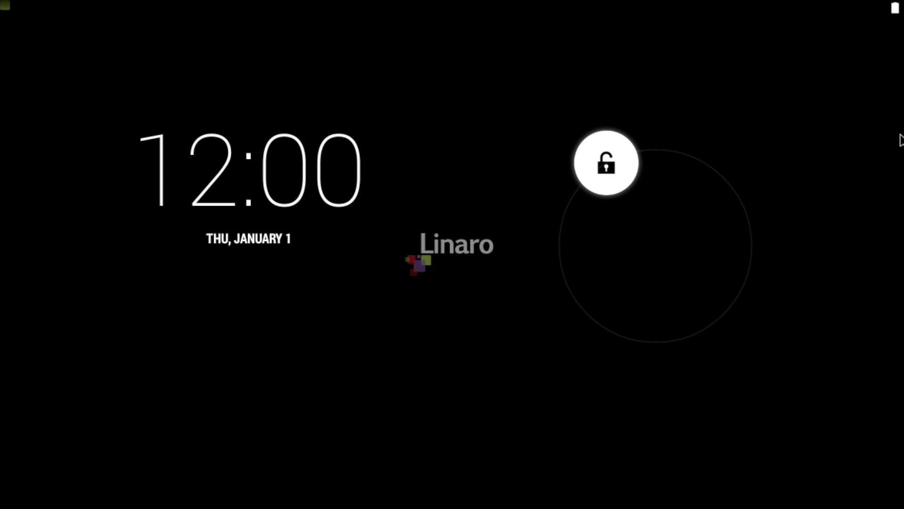